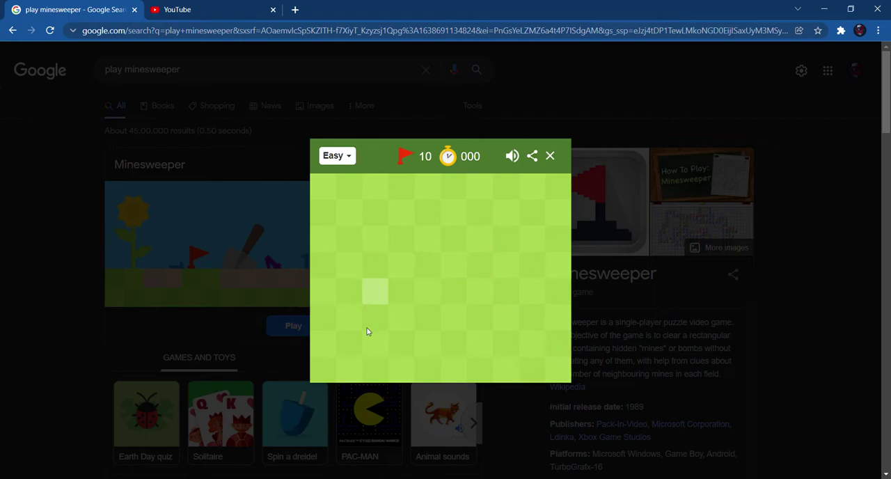
Reveal the first cell to start the Easy game and open an area of numbered clues.
left_click(485, 335)
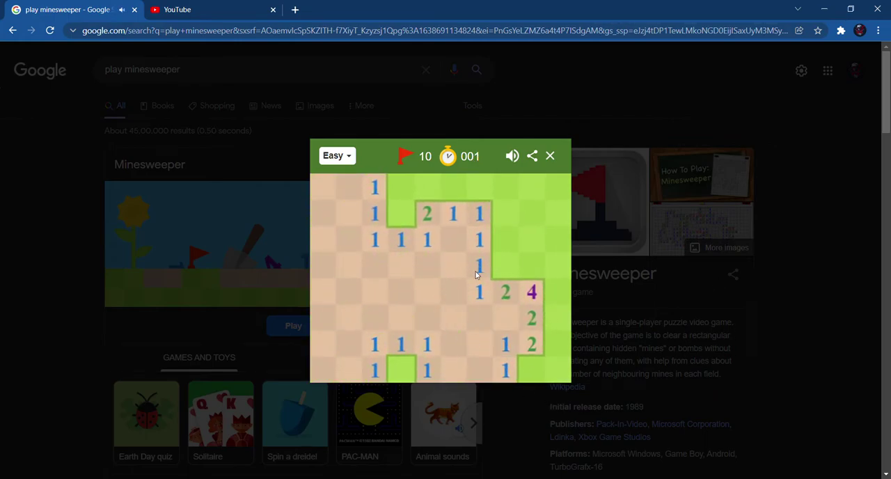